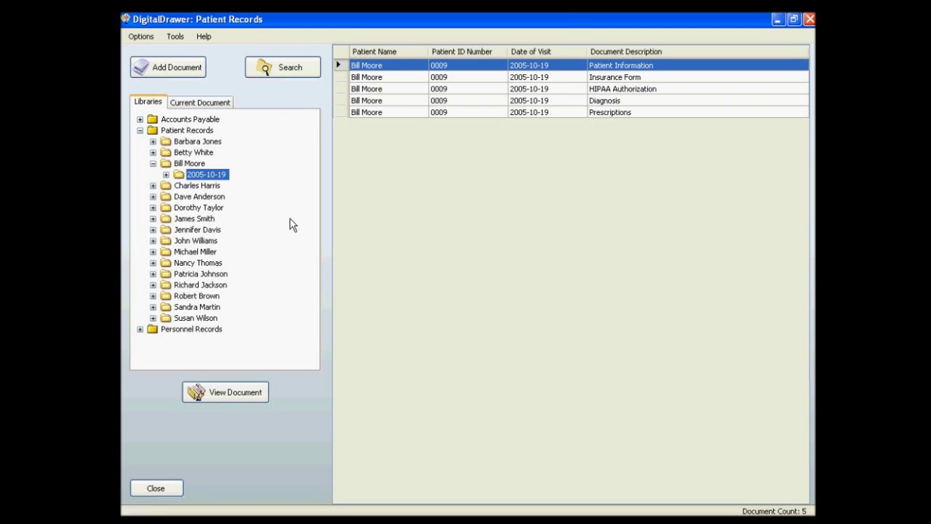
Drop the sample scanned TIF onto the patient's records, hide Explorer, and reload the Patient Records list
key(alt+Tab)
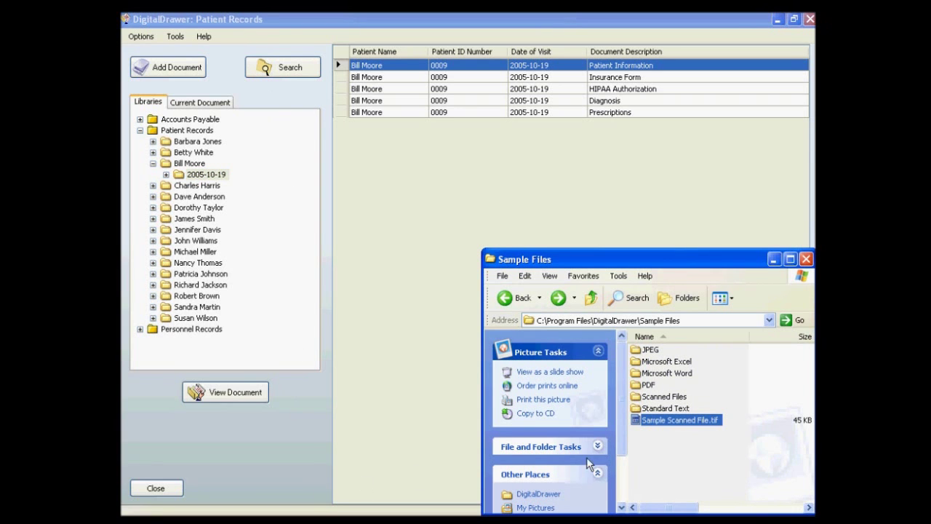
mouse_move(668, 420)
mouse_down()
mouse_move(452, 338)
mouse_move(235, 204)
mouse_move(207, 169)
mouse_move(297, 232)
mouse_move(659, 419)
mouse_up()
click(774, 259)
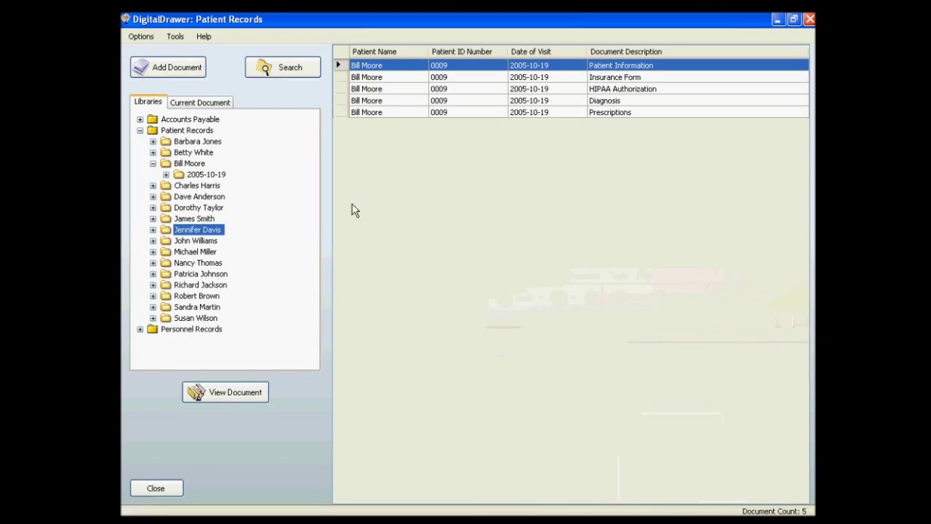
click(186, 131)
Import Sample Scanned File.tif as a new document, previewing the two-page HIPAA authorization form
click(185, 71)
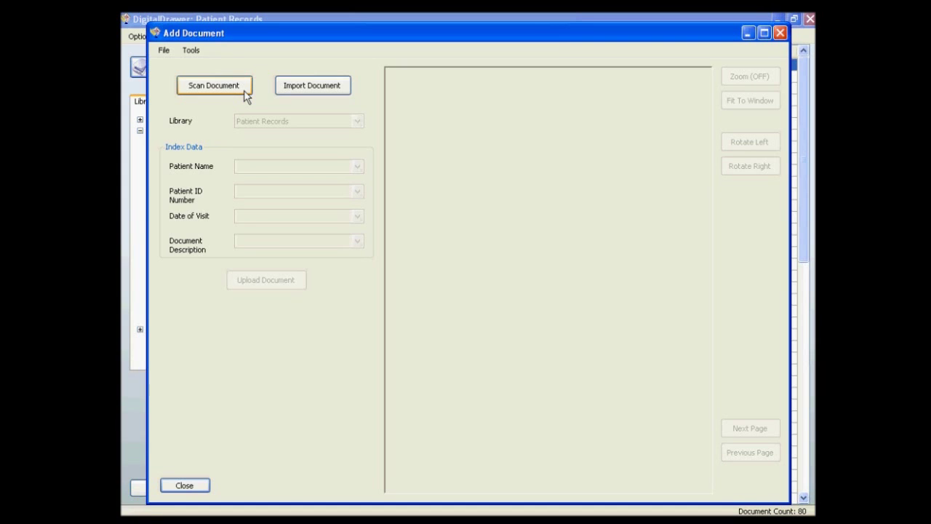
click(281, 87)
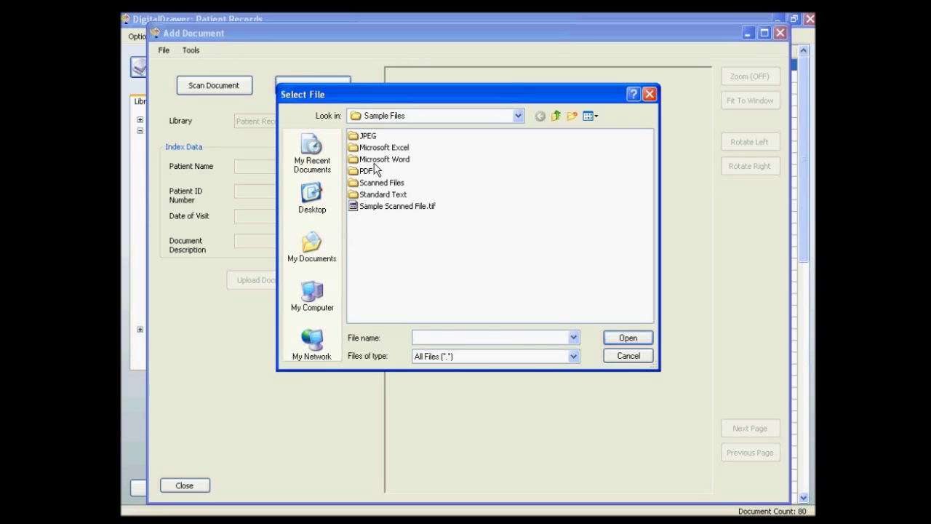
click(399, 206)
click(626, 339)
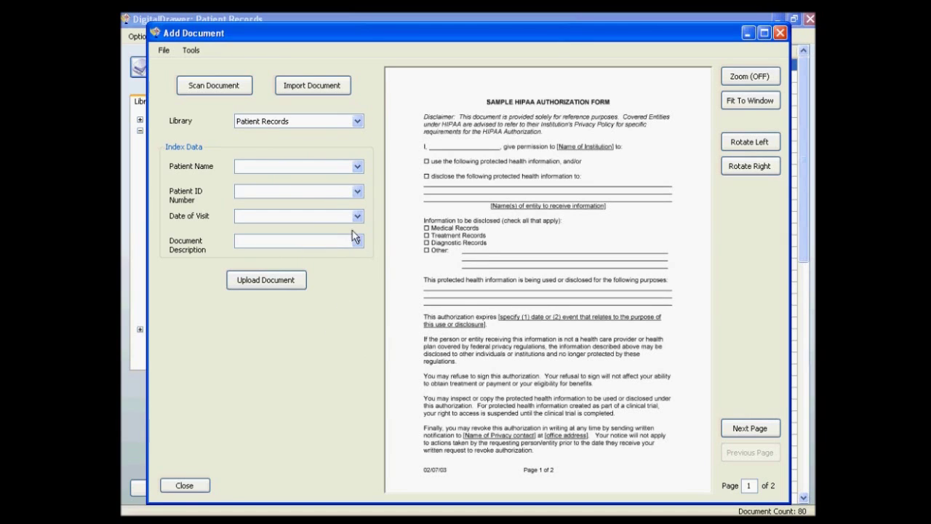
Choose the patient in the Patient Name dropdown so the matching patient ID fills in
click(358, 166)
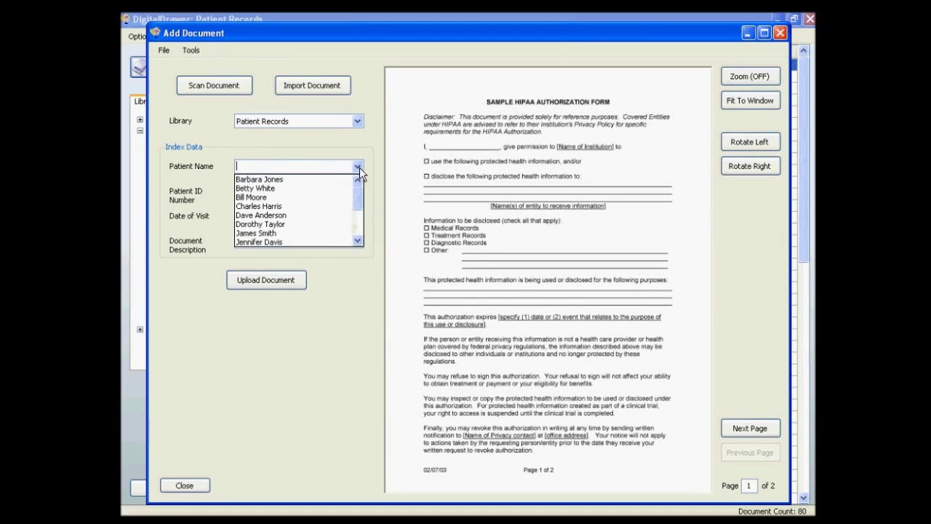
click(325, 197)
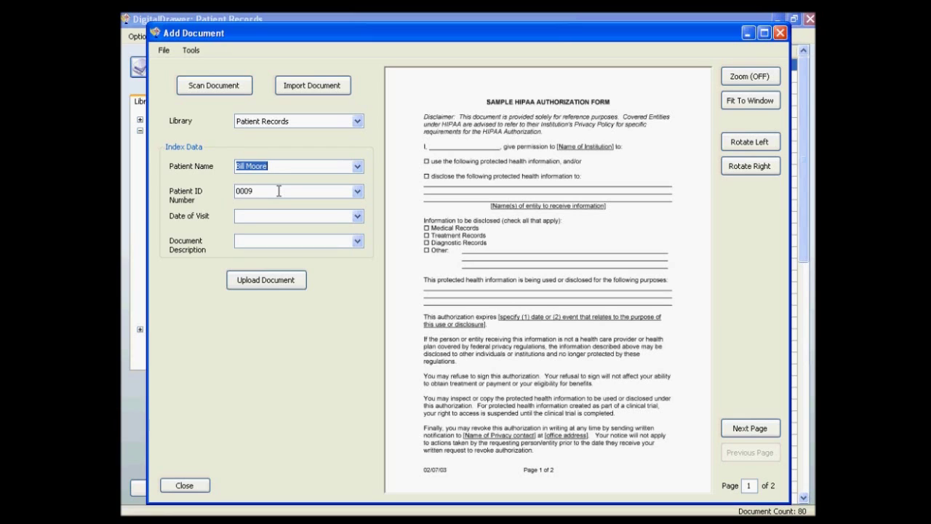
key(Tab)
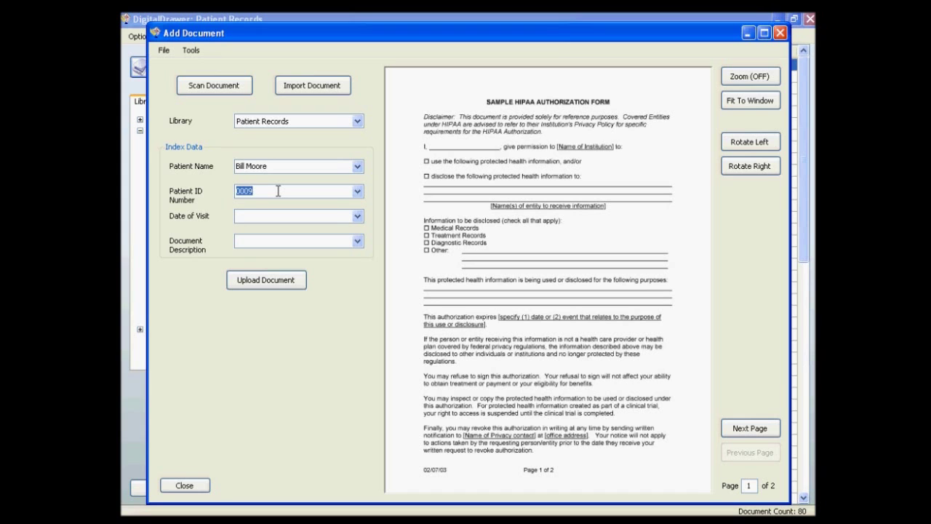
Magnify the scanned form briefly to inspect its printed title
click(737, 88)
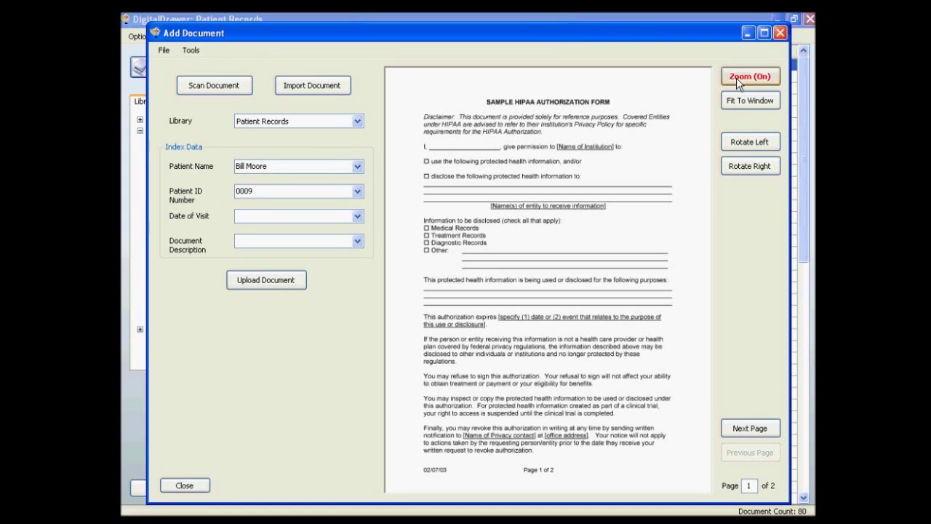
click(542, 165)
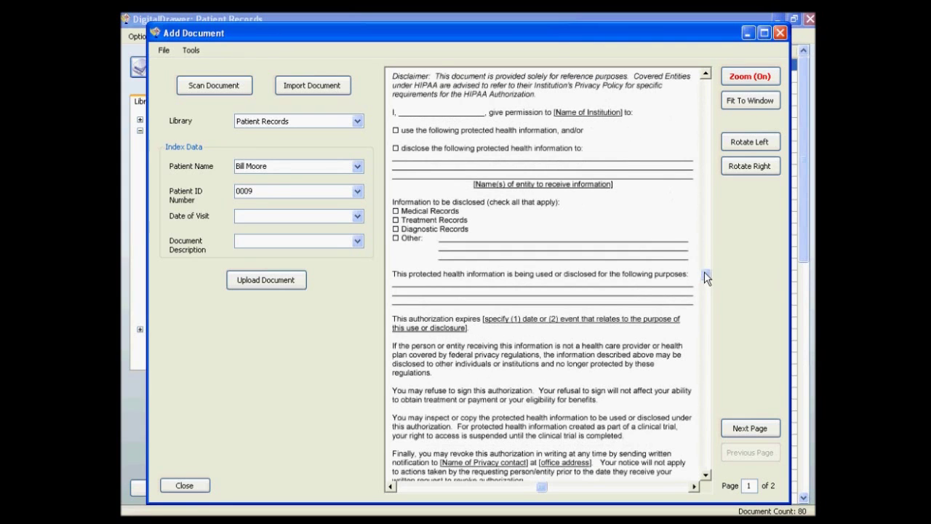
drag(704, 272, 706, 87)
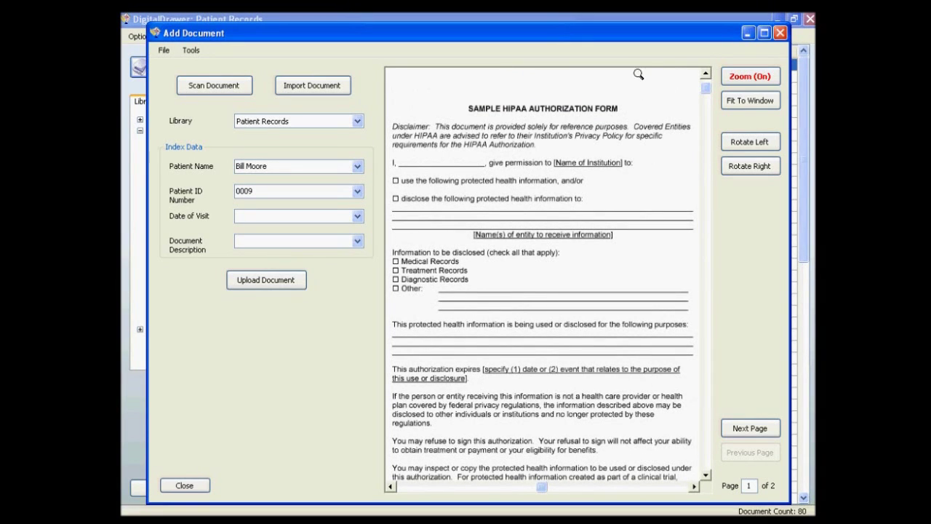
click(734, 76)
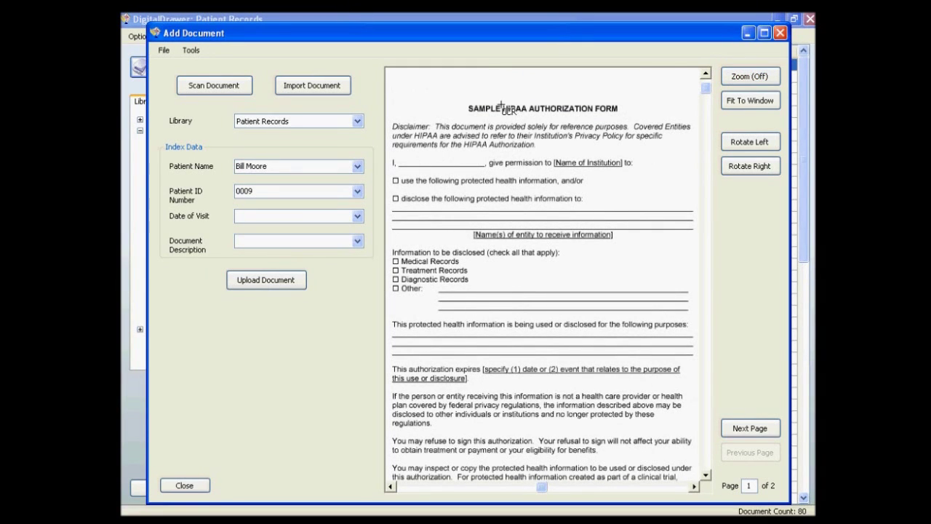
OCR the HIPAA AUTHORIZATION title into Document Description and upload the document
drag(501, 104, 599, 115)
right_click(257, 242)
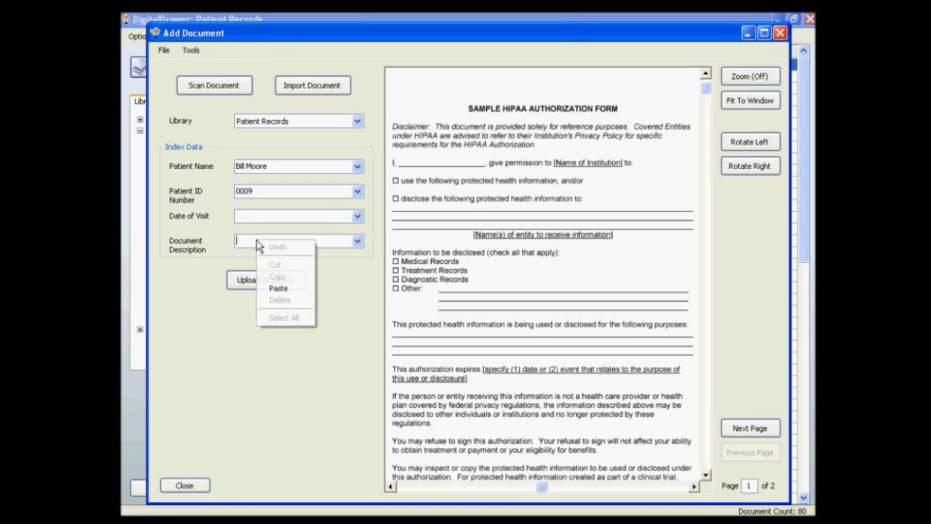
click(296, 290)
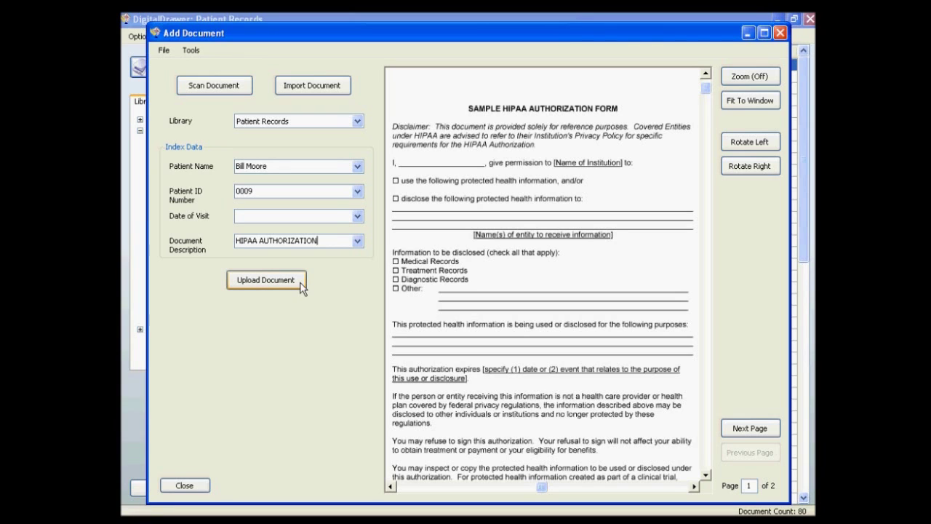
click(302, 285)
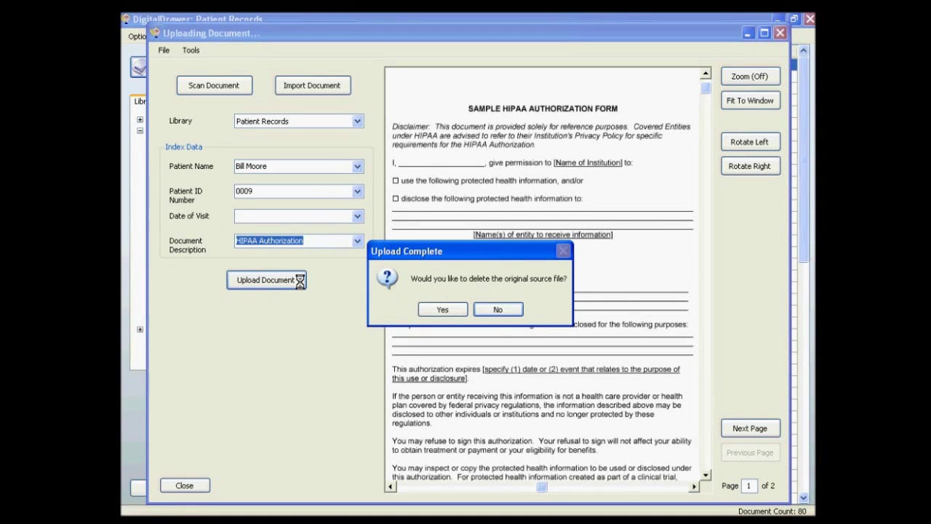
Keep the original source file, skip importing another file, close Add Document, and open the Patient Records batch
click(493, 310)
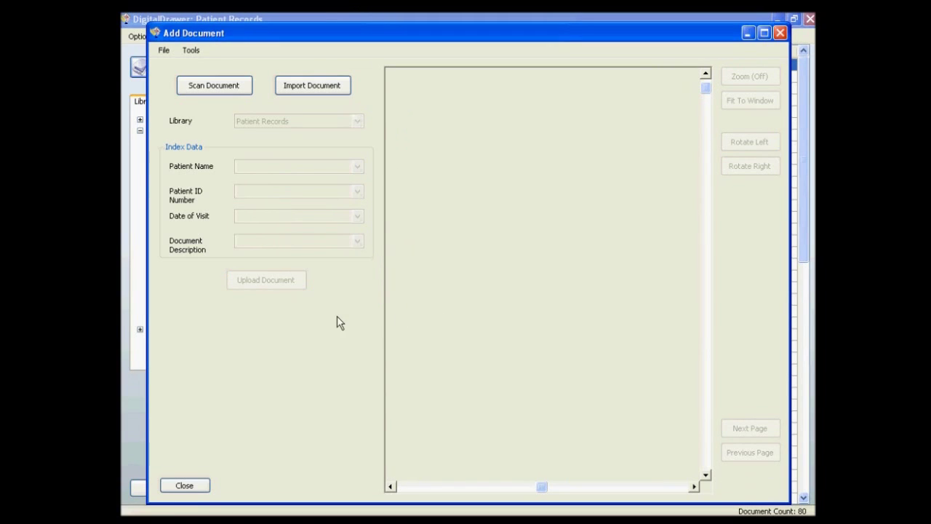
click(341, 87)
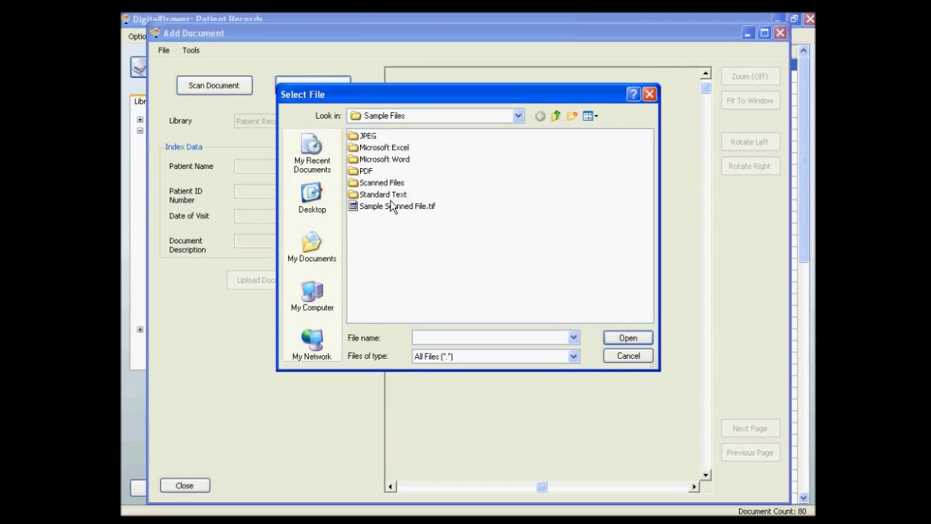
click(615, 355)
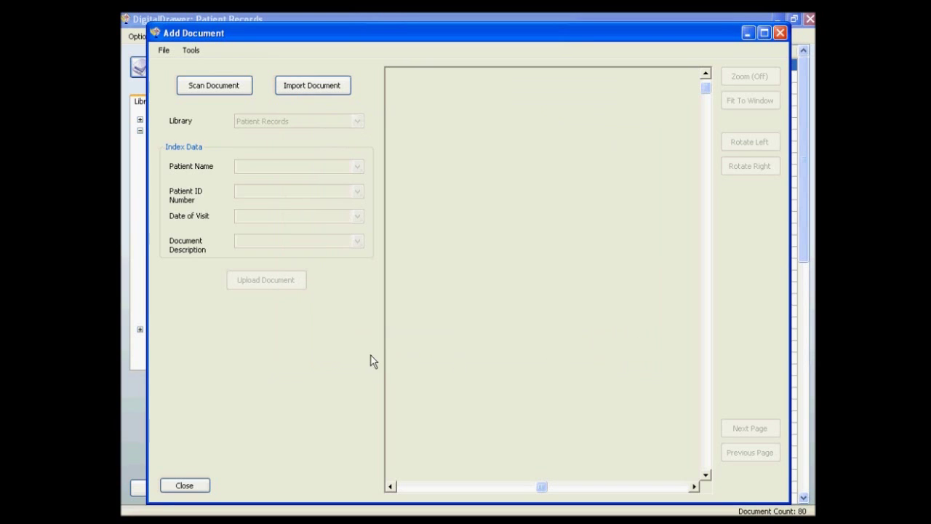
click(197, 485)
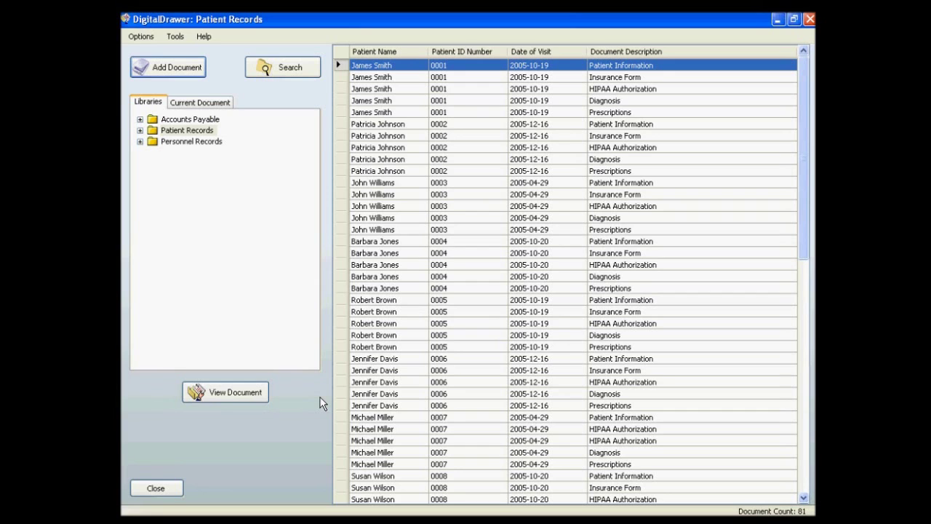
click(385, 520)
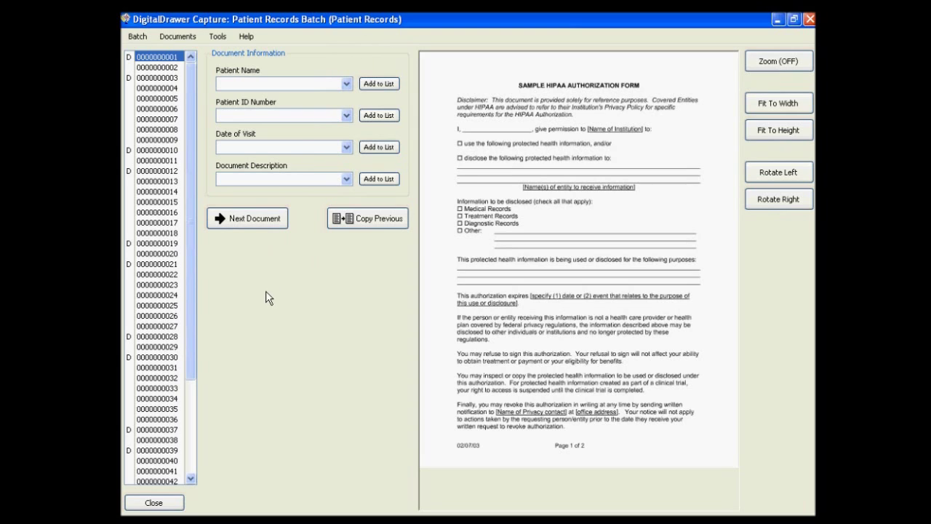
click(174, 37)
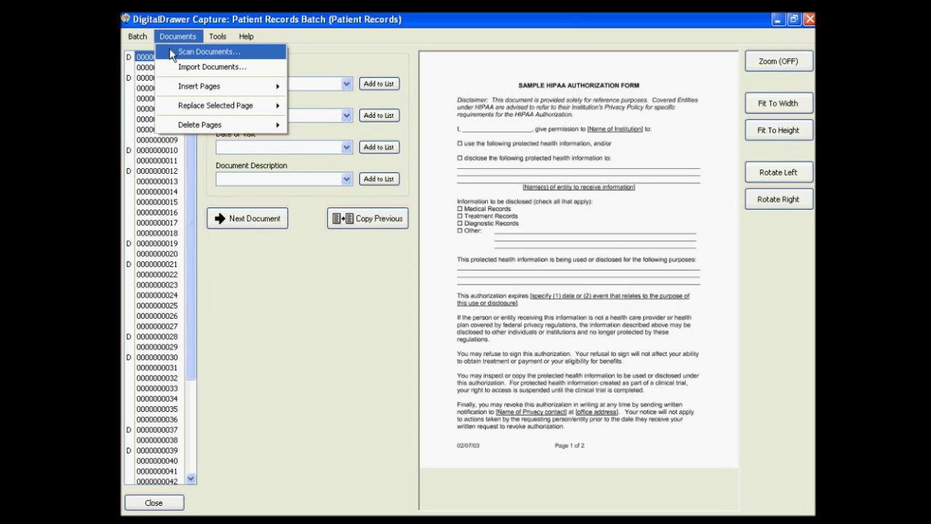
click(242, 289)
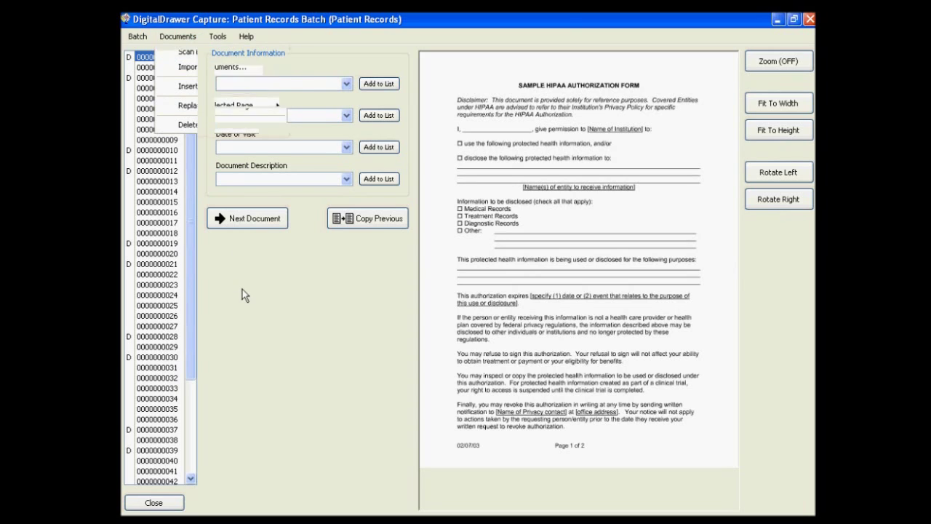
click(156, 69)
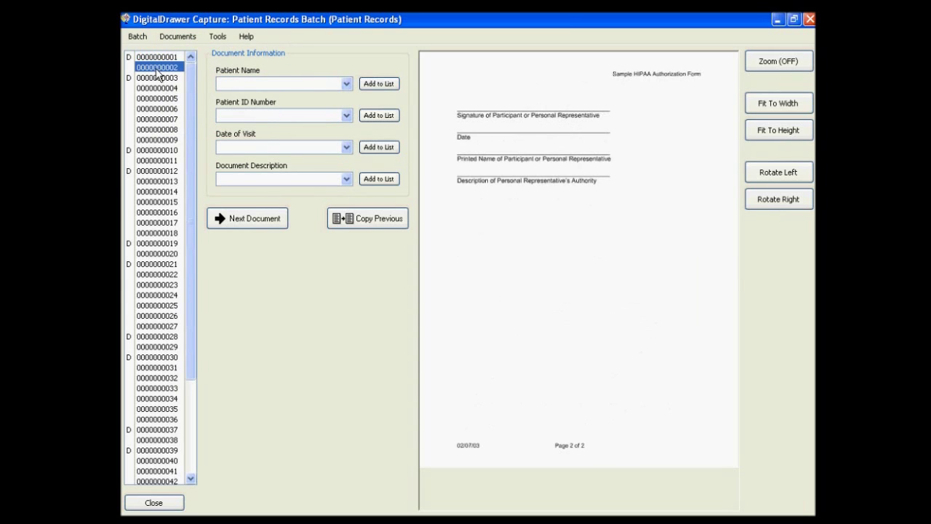
click(156, 78)
click(157, 88)
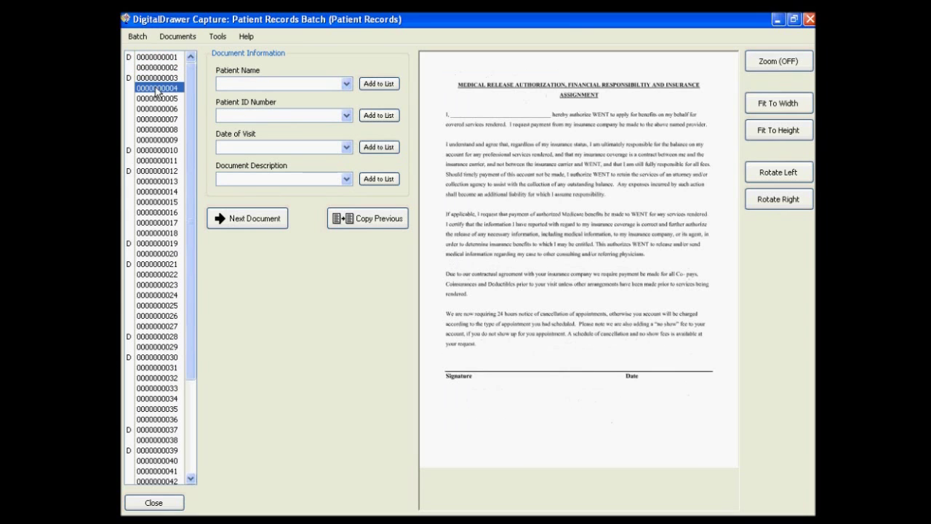
click(156, 99)
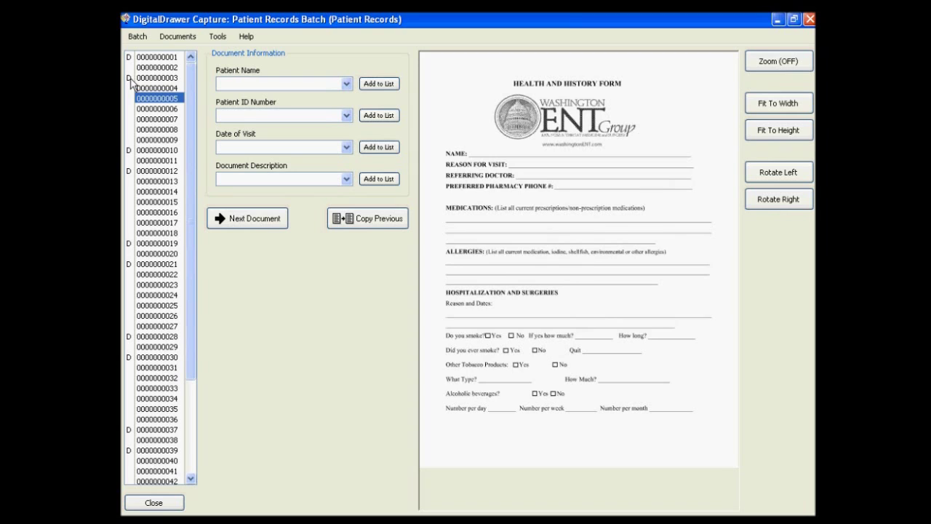
Return to the ENT new patient sheet on page 3 and show the separator-sheet printing options
click(131, 79)
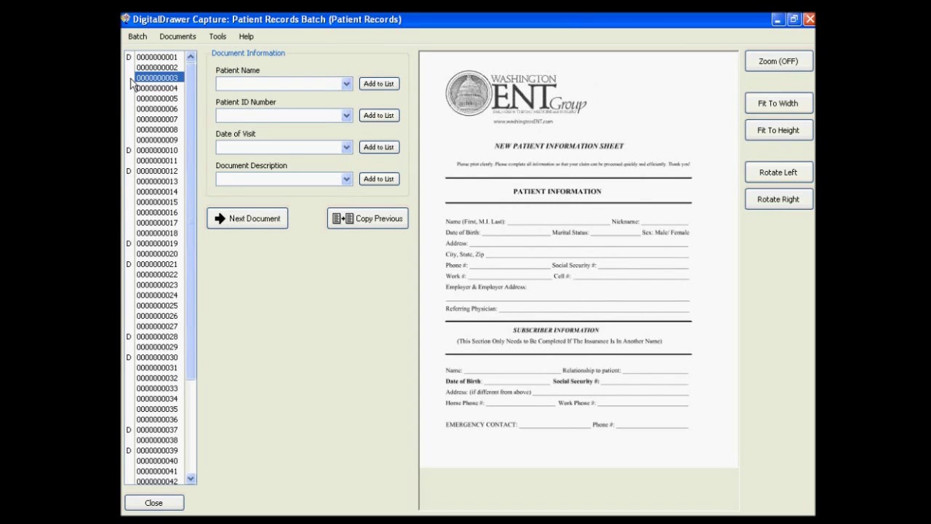
click(131, 69)
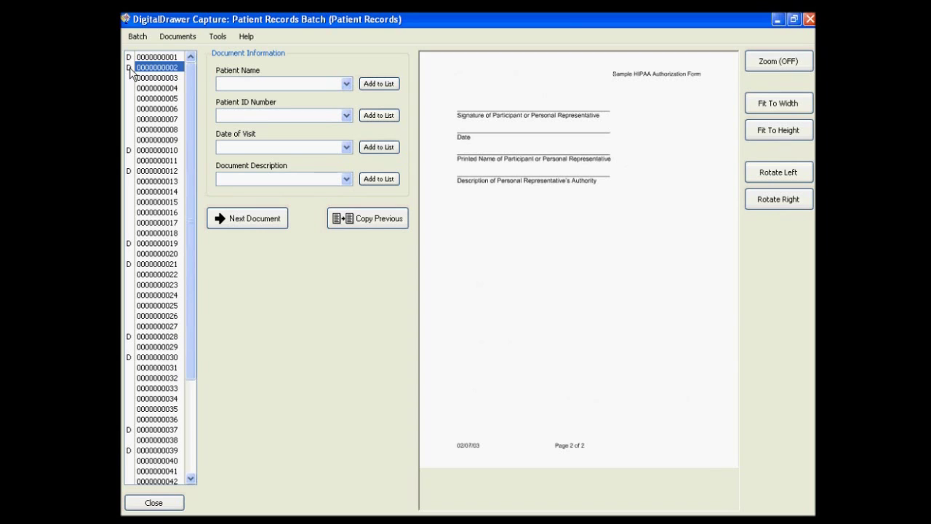
click(132, 78)
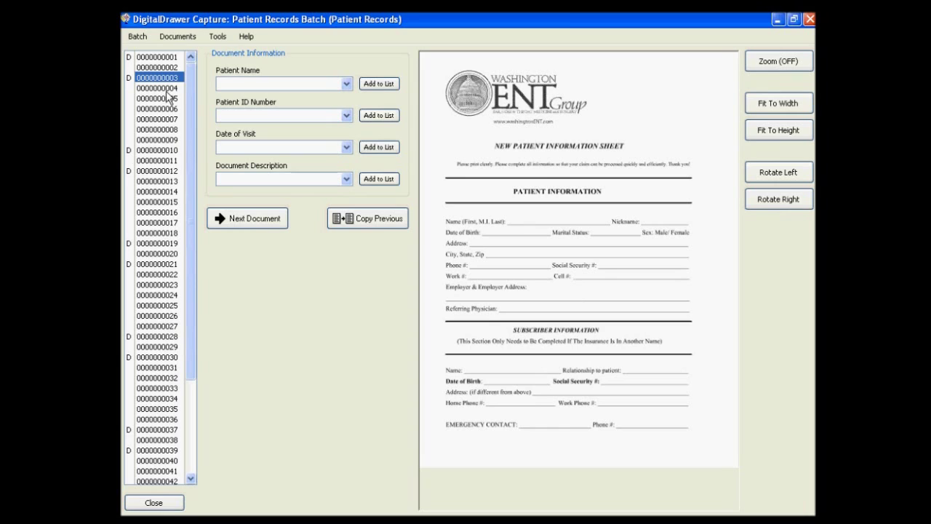
click(213, 35)
mouse_move(214, 58)
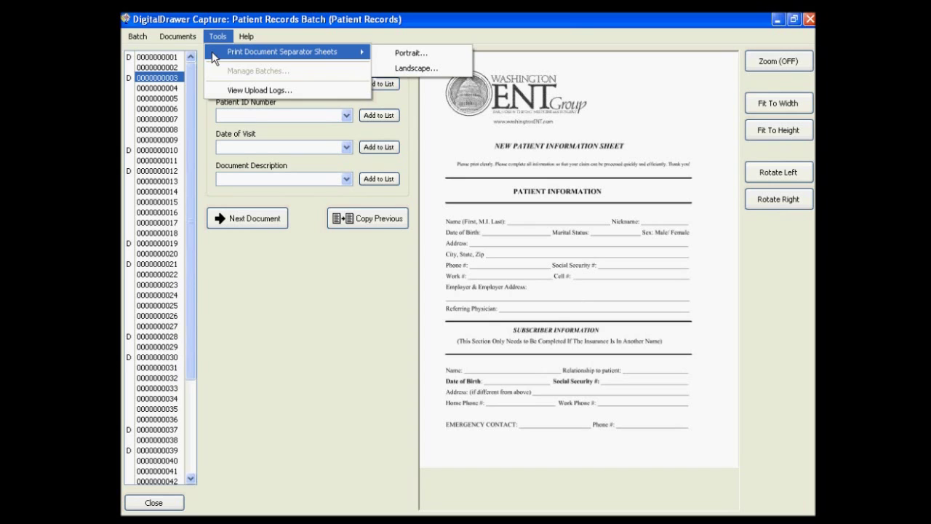
Close the separator-sheet menu and clear the document starts on pages 3, 10, 12 and 19
click(204, 117)
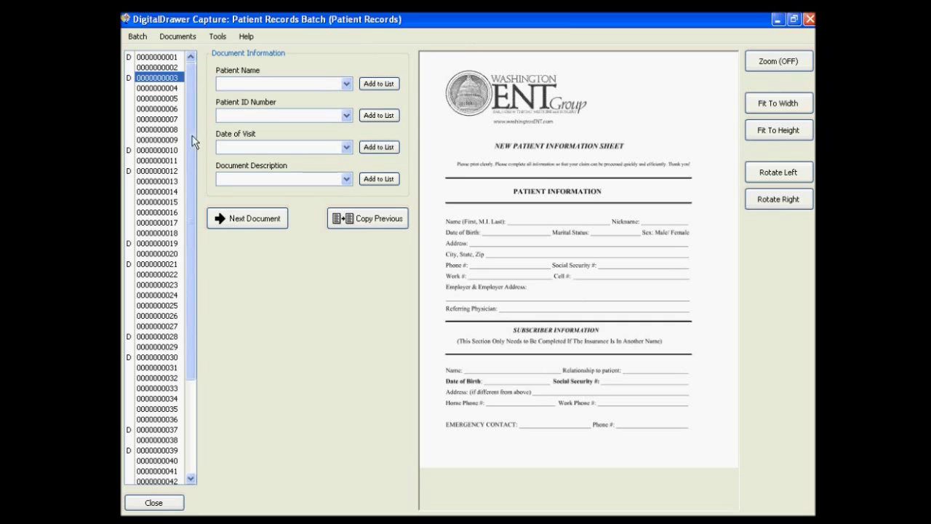
click(155, 150)
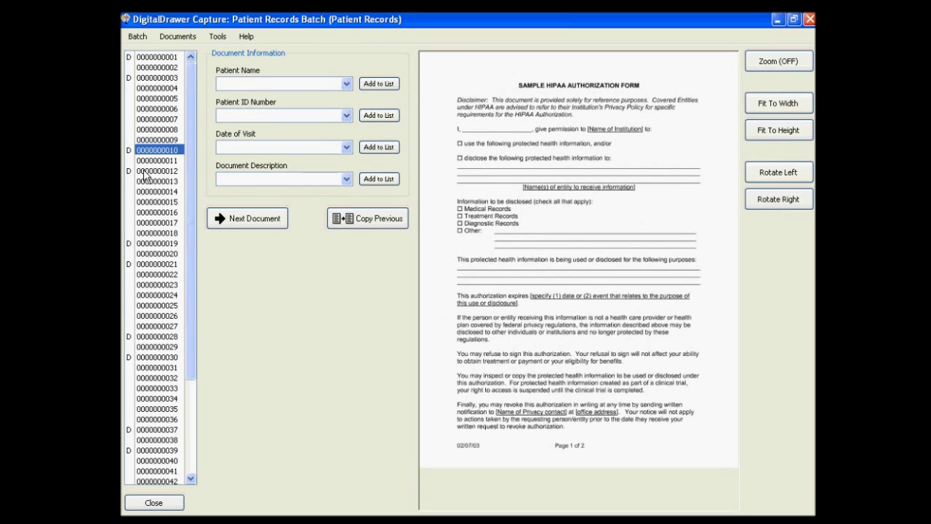
click(157, 171)
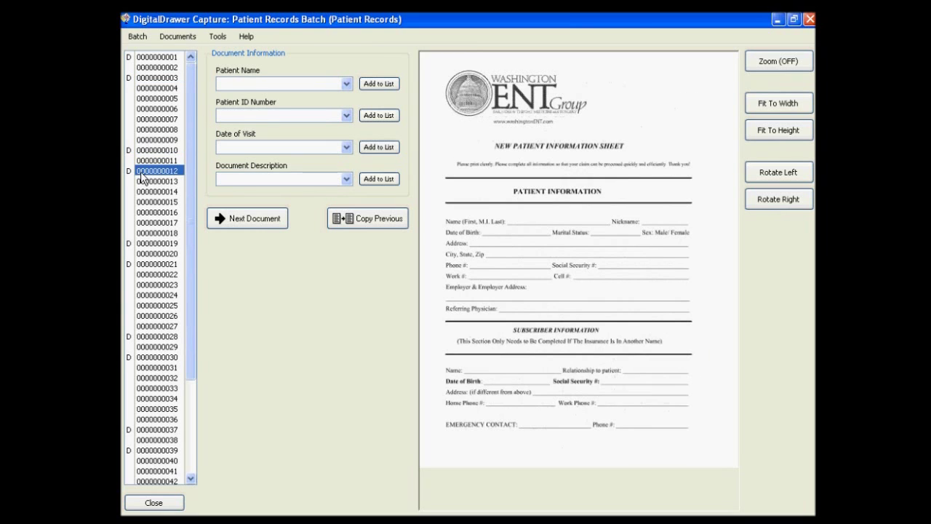
click(131, 78)
click(129, 151)
click(130, 171)
click(131, 244)
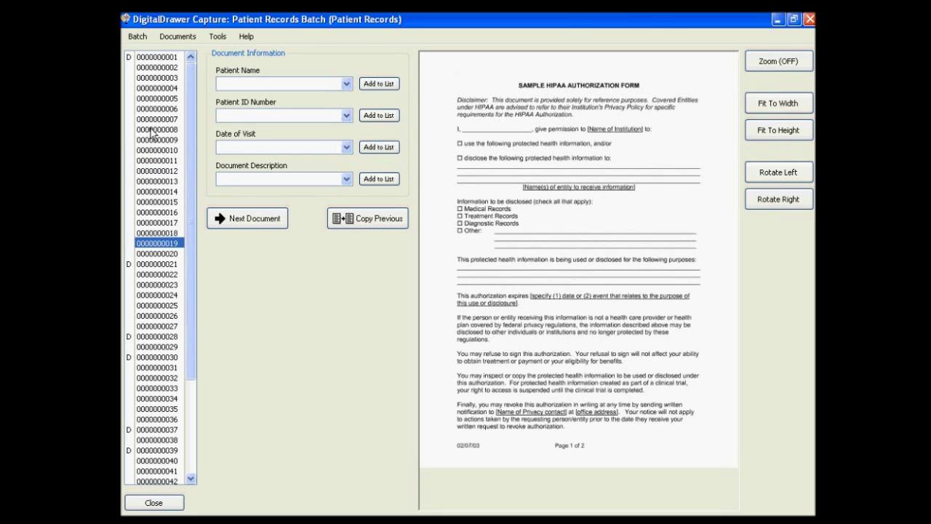
Set the D markers again on pages 3, 10, 12 and 19
click(155, 69)
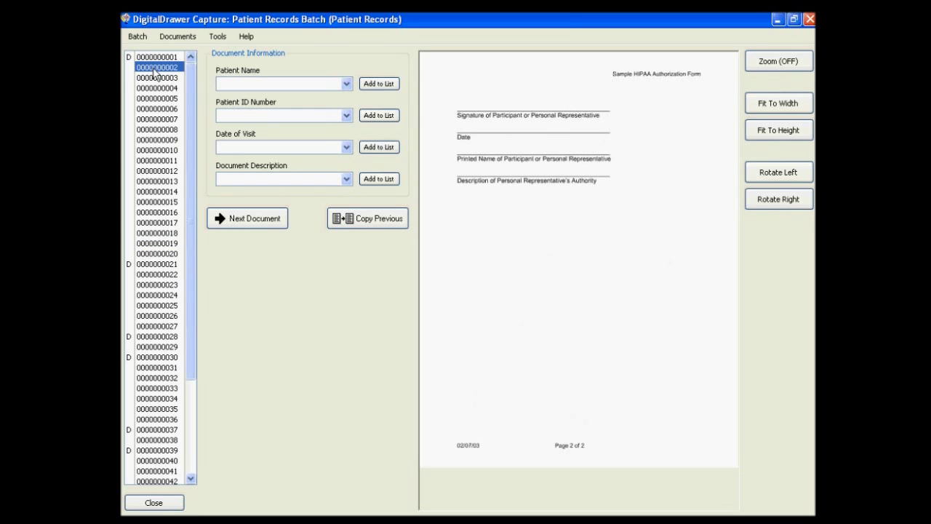
click(153, 78)
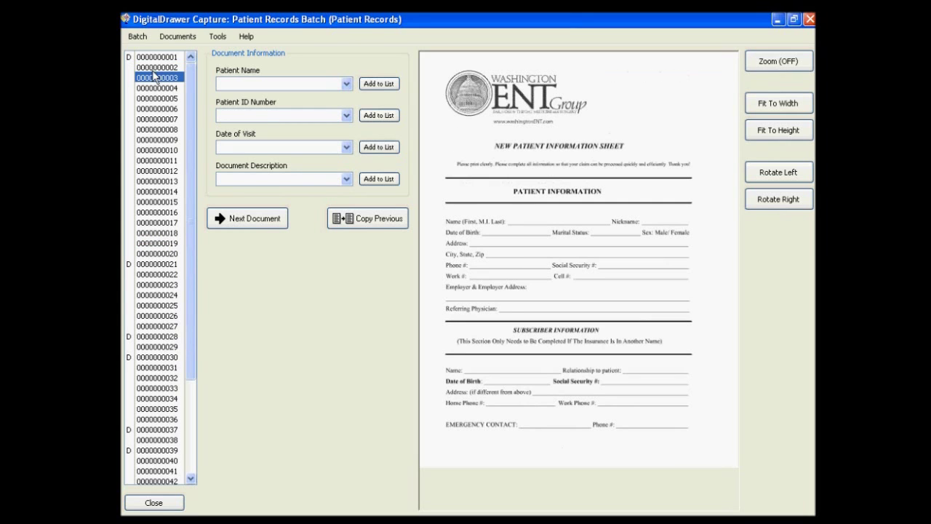
click(148, 89)
key(Down)
key(Down)
key(Down)
key(Down)
key(Down)
key(Down)
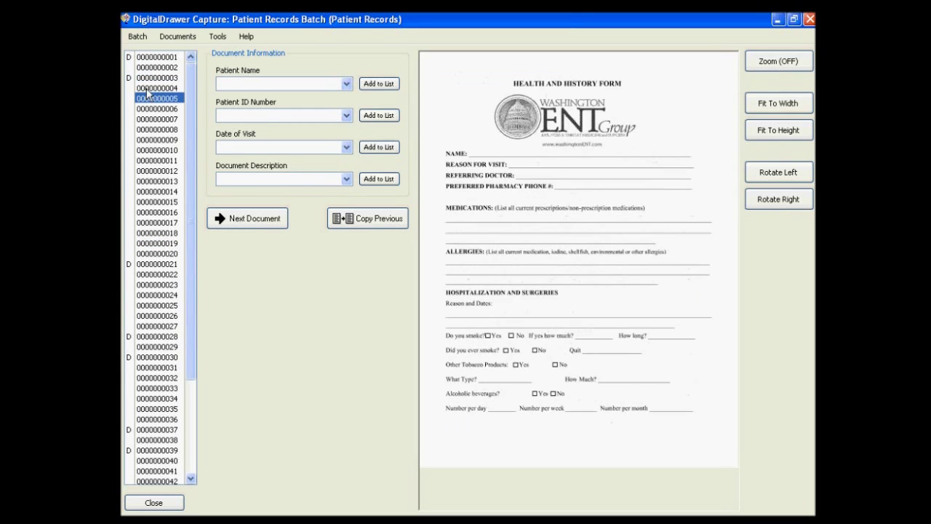
click(130, 150)
click(146, 161)
click(142, 172)
click(130, 171)
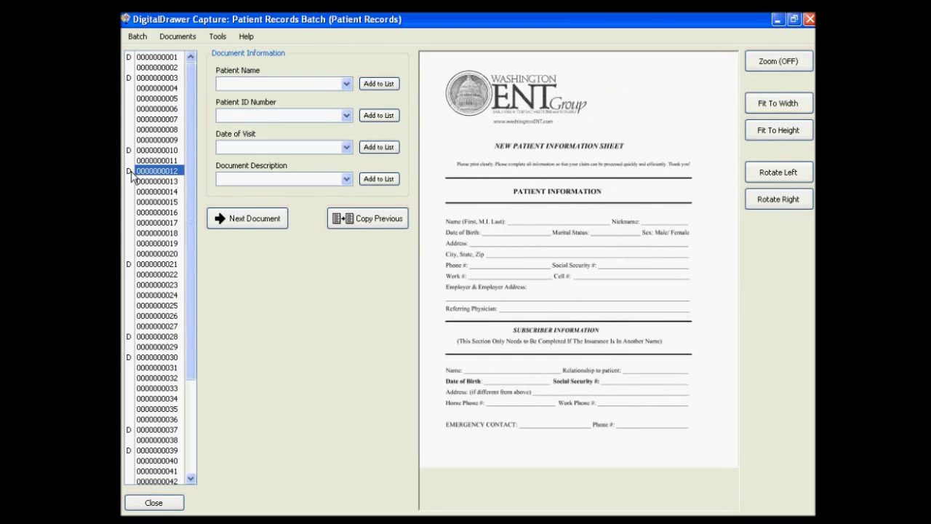
click(146, 181)
key(Down)
key(Down)
key(Down)
key(Down)
key(Down)
key(Down)
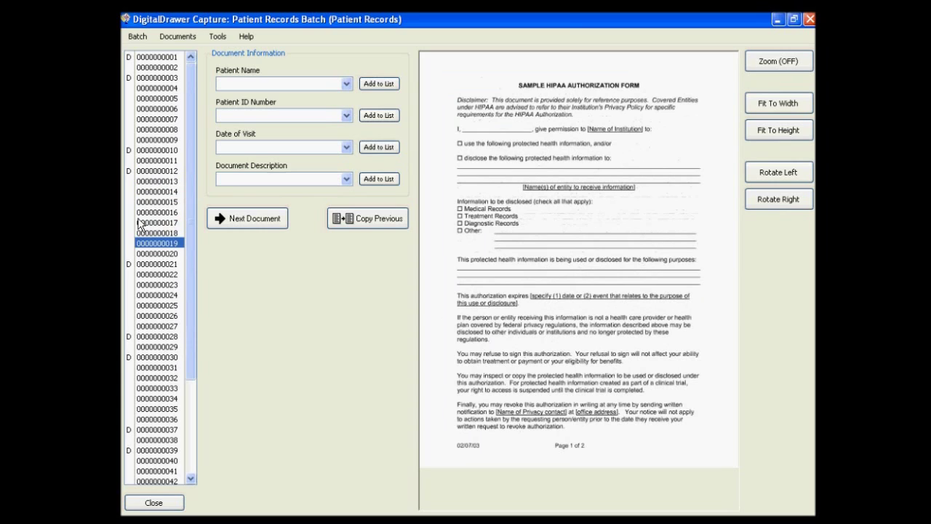
click(130, 243)
click(156, 59)
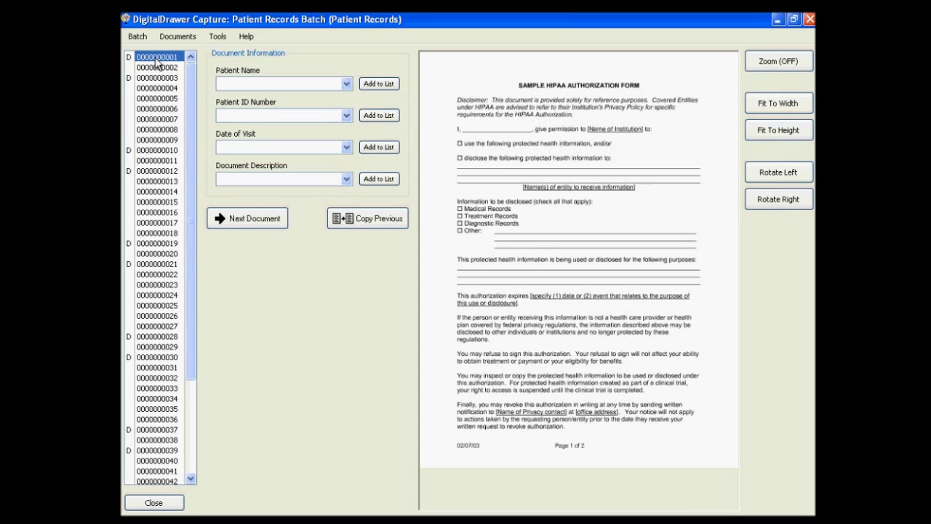
Pick the patient, enter Date of Visit 4/3/2010, and choose HIPAA Authorization as description
click(347, 84)
click(312, 114)
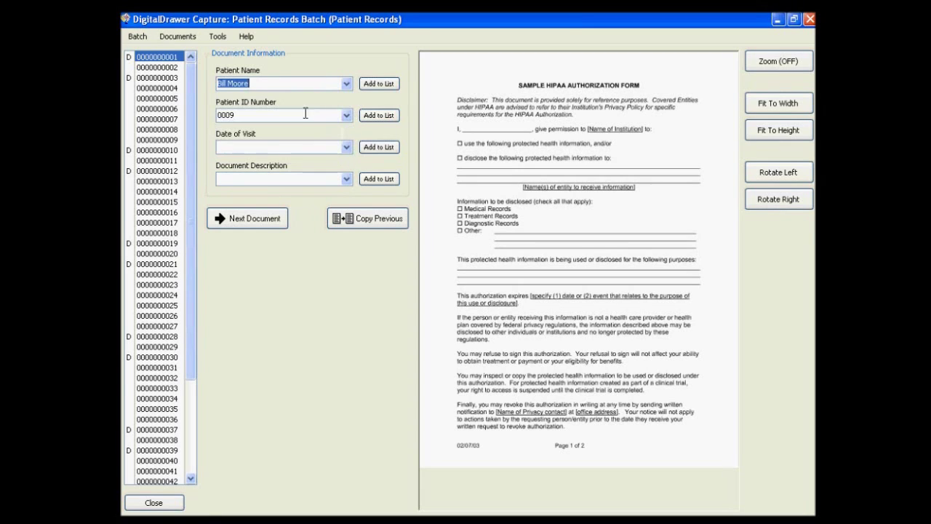
click(254, 147)
text(4/3/2010)
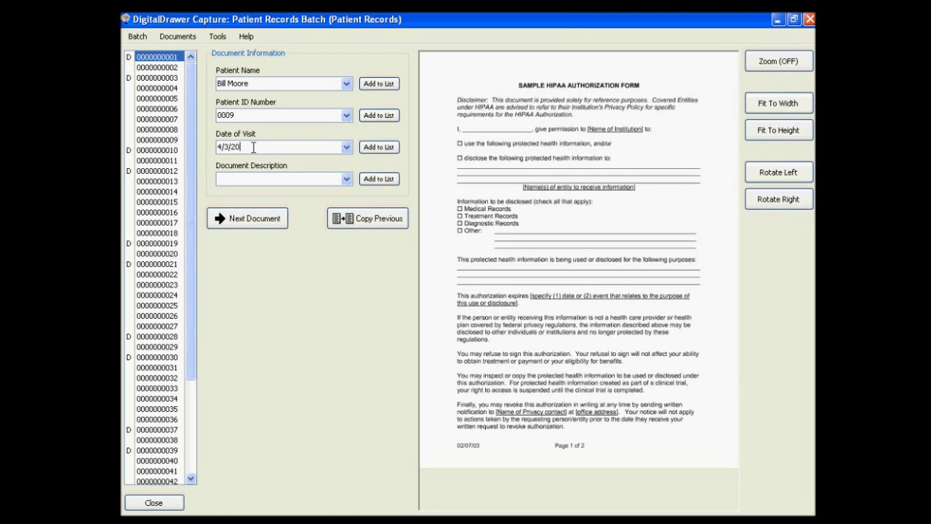
click(346, 179)
click(323, 209)
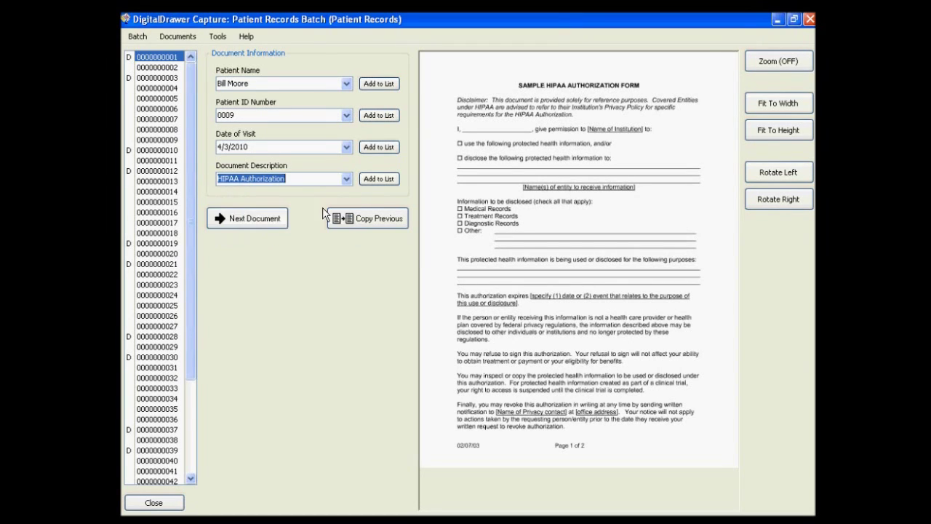
click(163, 69)
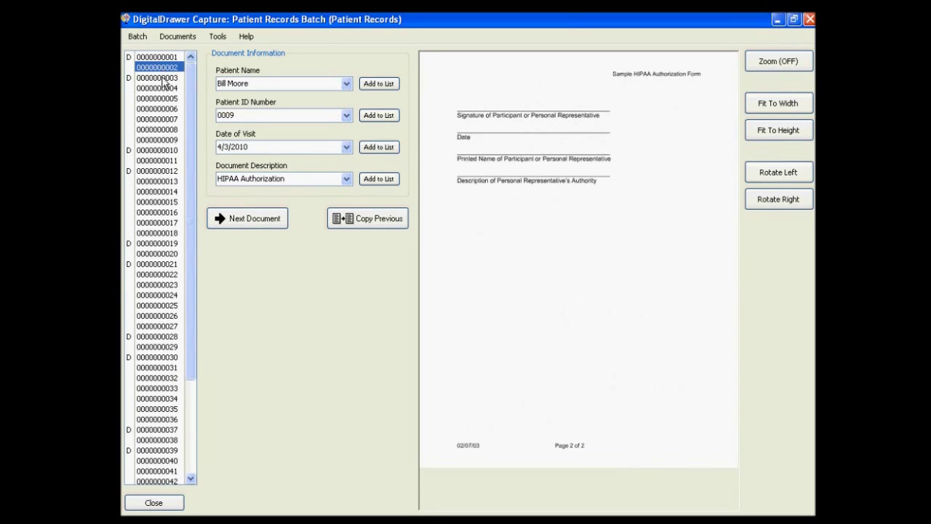
Copy the previous patient details onto the page-3 document, describe it as Patient Information, and advance
click(164, 78)
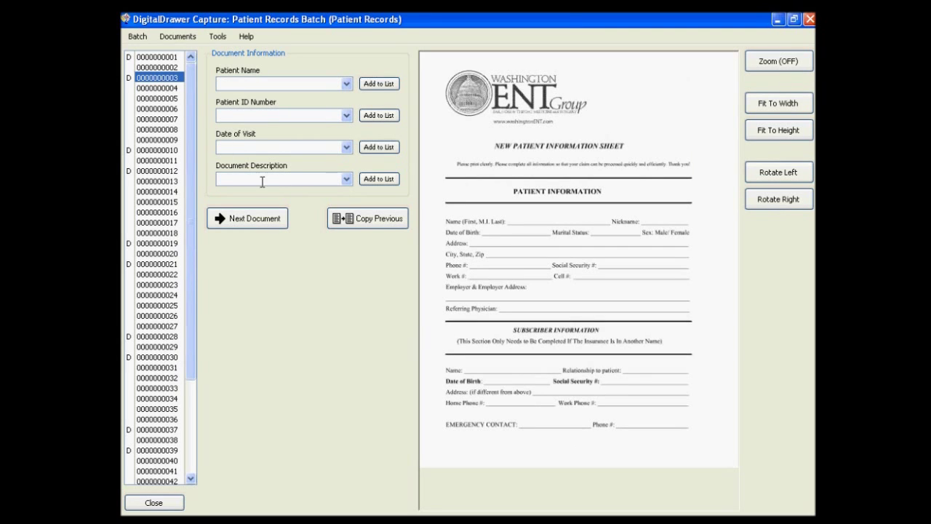
click(352, 220)
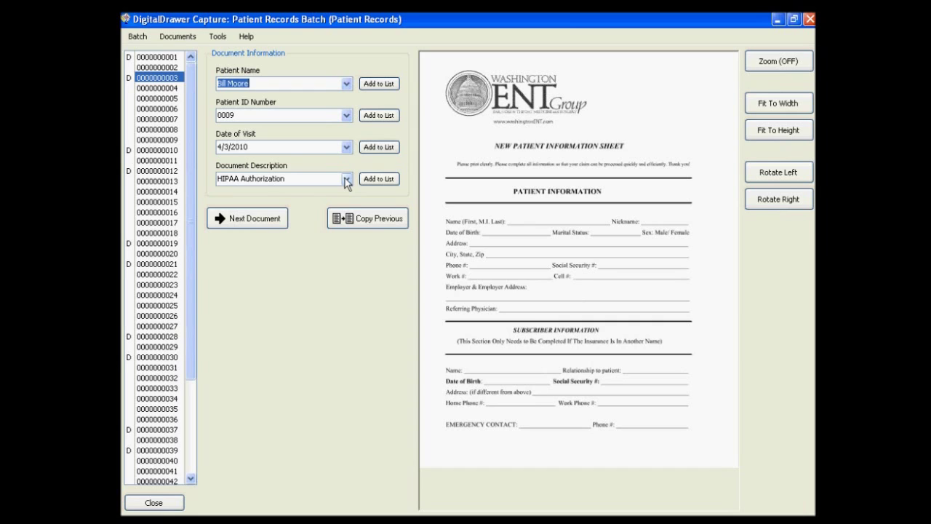
click(346, 179)
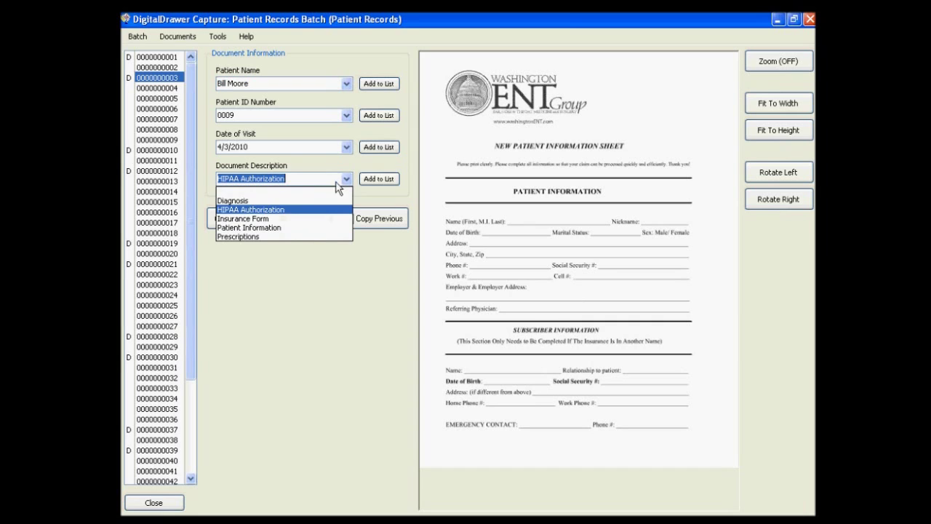
click(302, 228)
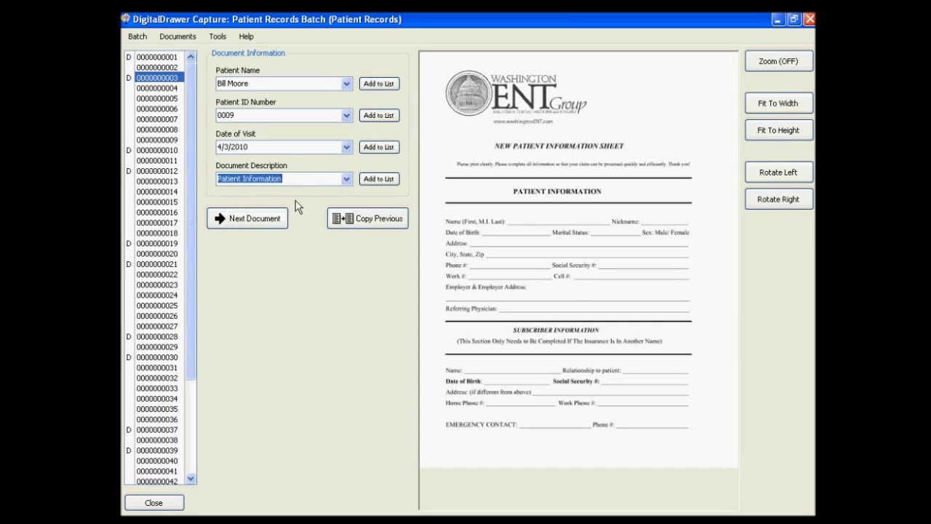
click(261, 220)
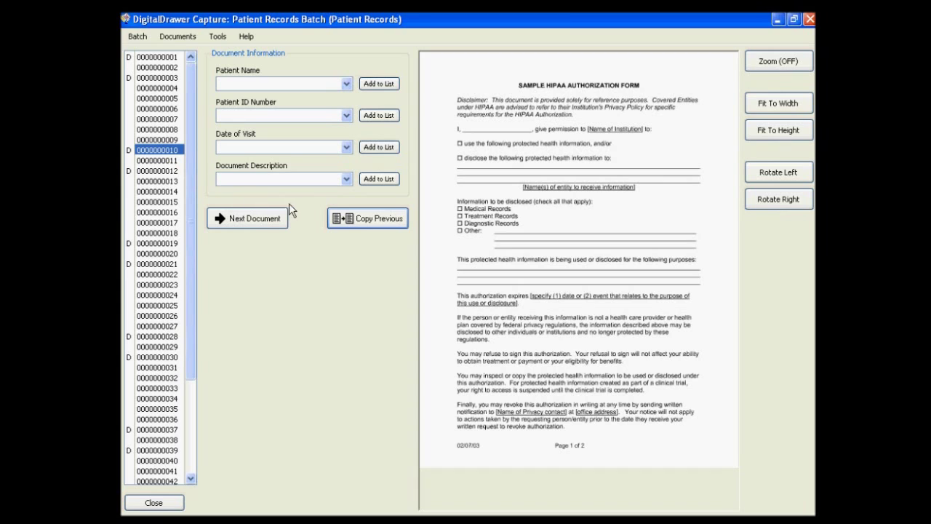
Copy the previous patient details to the page 10 document and describe it as Insurance Form
click(360, 217)
click(347, 179)
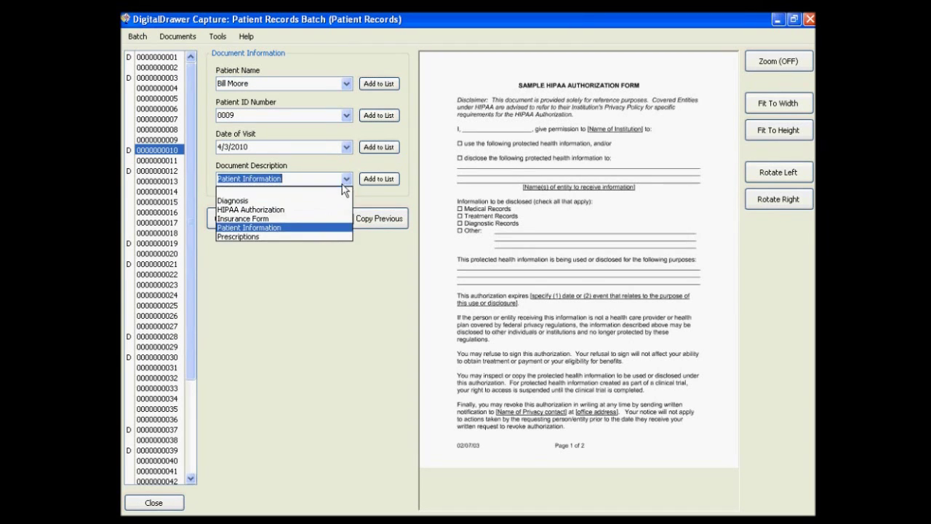
click(280, 217)
Move to the page 12 document, copy the same patient details, and describe it as Prescriptions
click(270, 220)
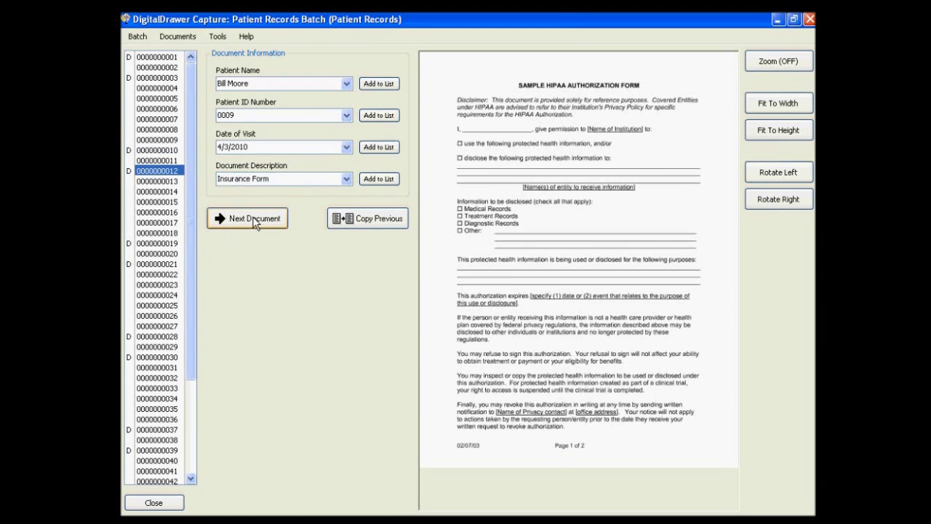
click(349, 220)
click(347, 180)
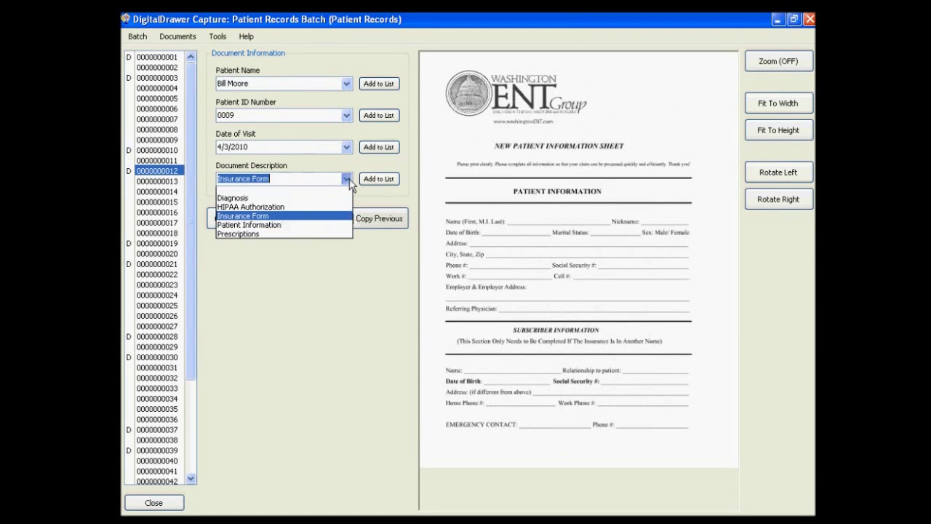
click(302, 233)
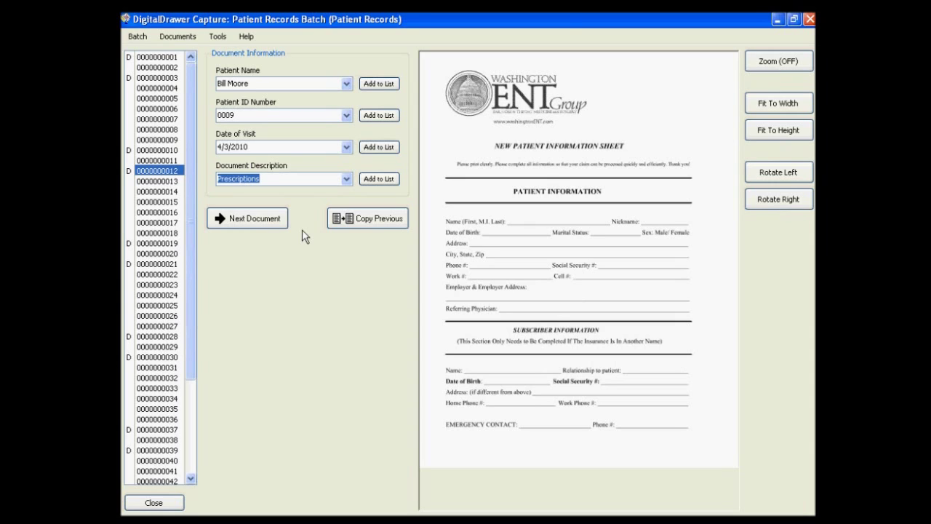
Open the Batch menu to reach Upload Batch to DigitalDrawer
click(131, 38)
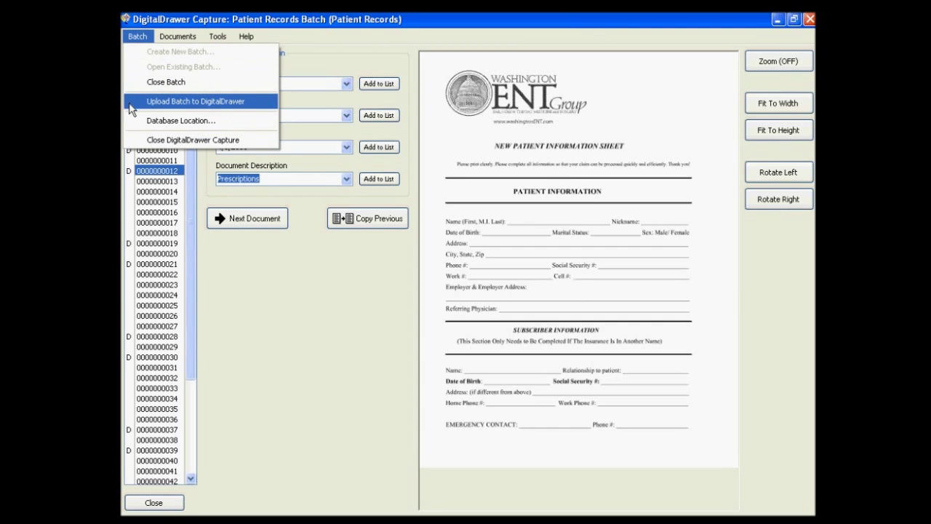